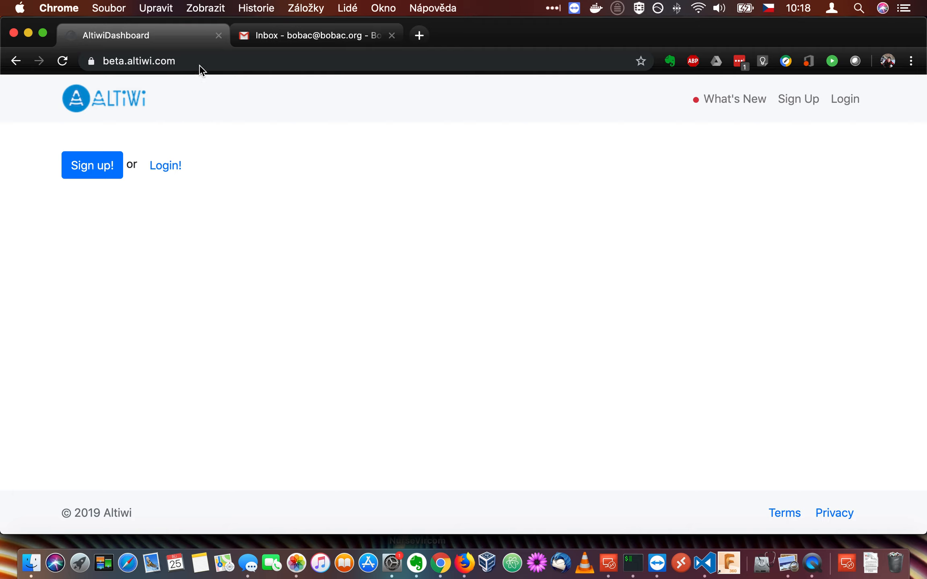
- Register an Altiwi account with a full name, e-mail address and matching password, declining Chrome's save-password offer
click(99, 170)
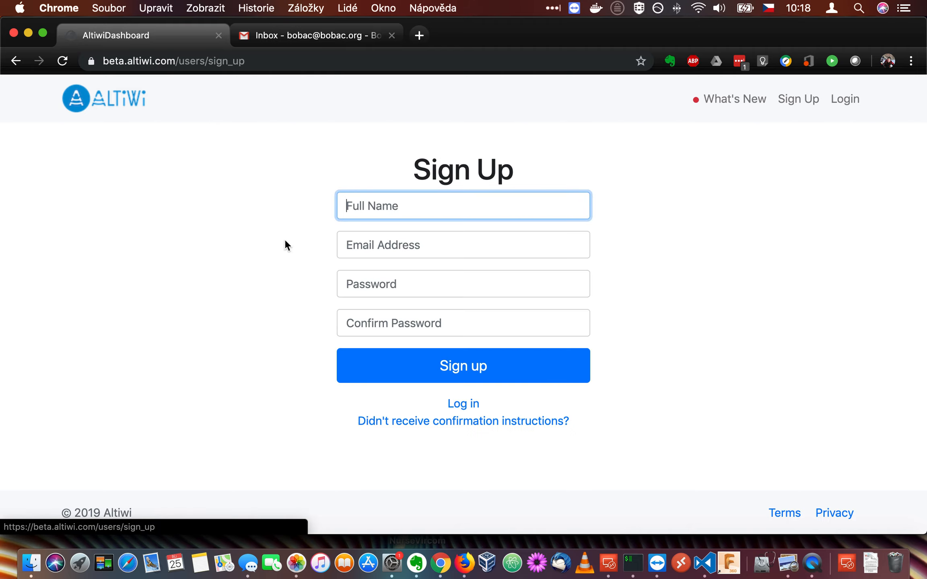
text(Bobac)
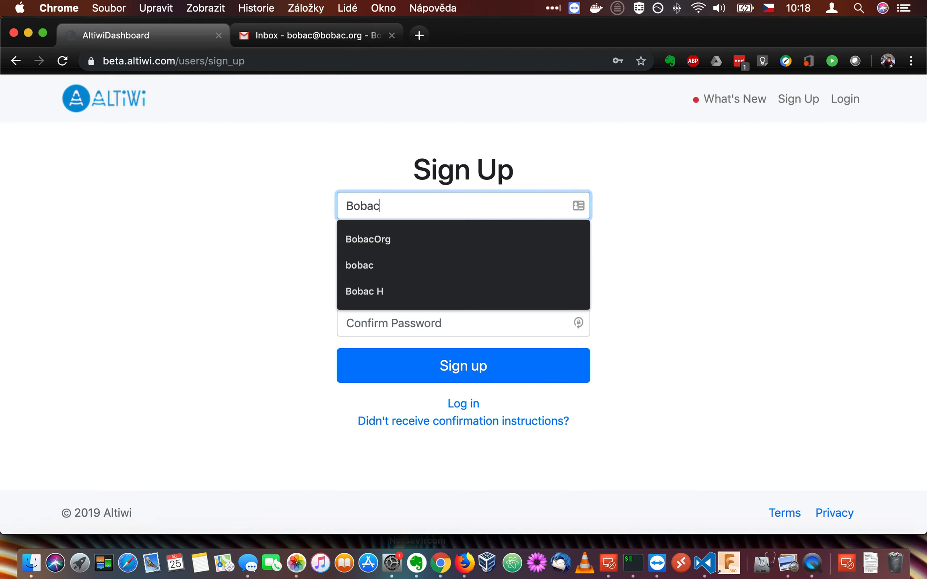
text( H)
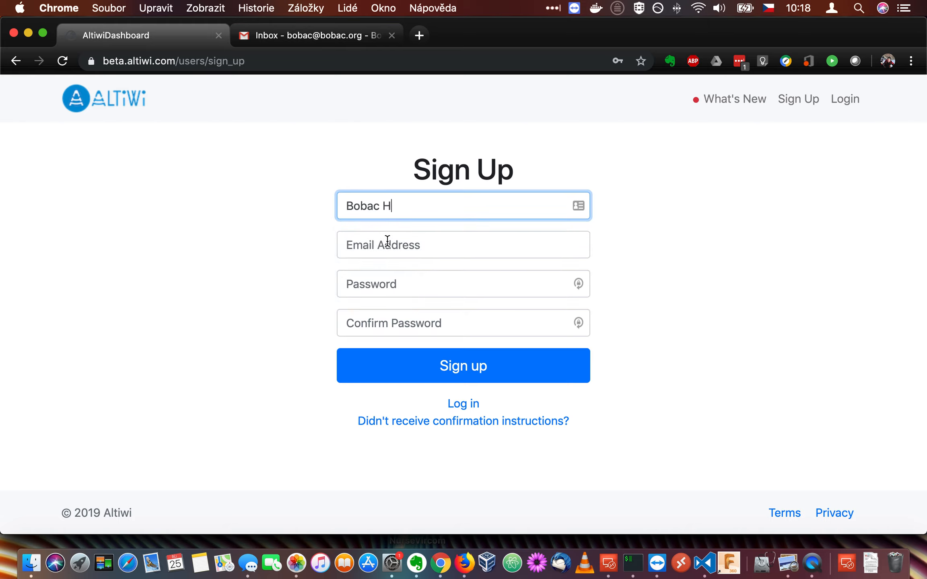
click(387, 241)
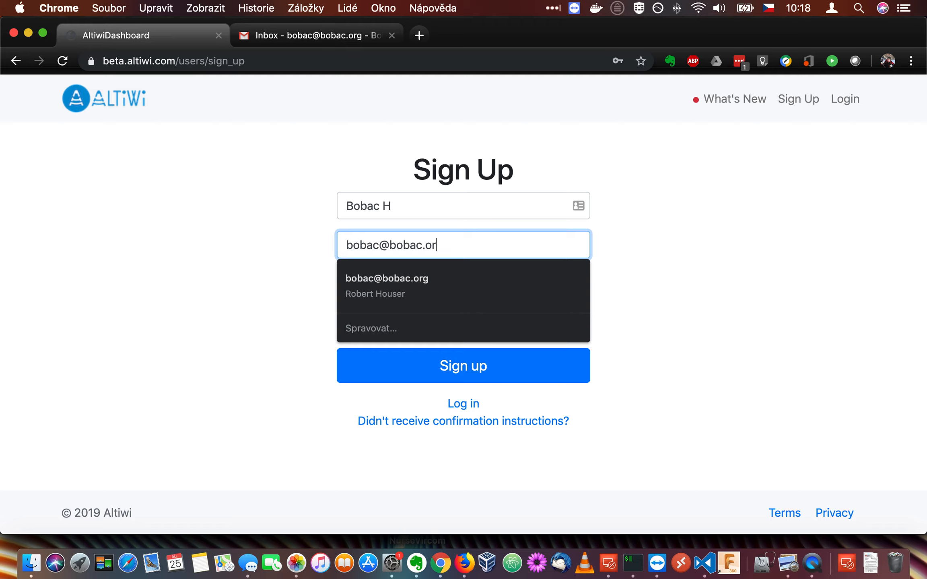
key(Tab)
text(•••••••)
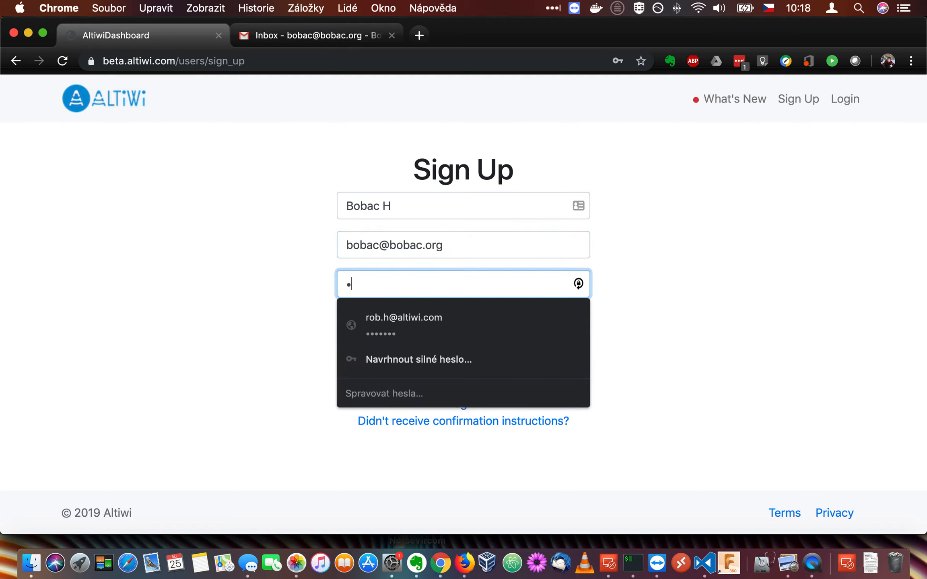
key(Tab)
text(•••••••)
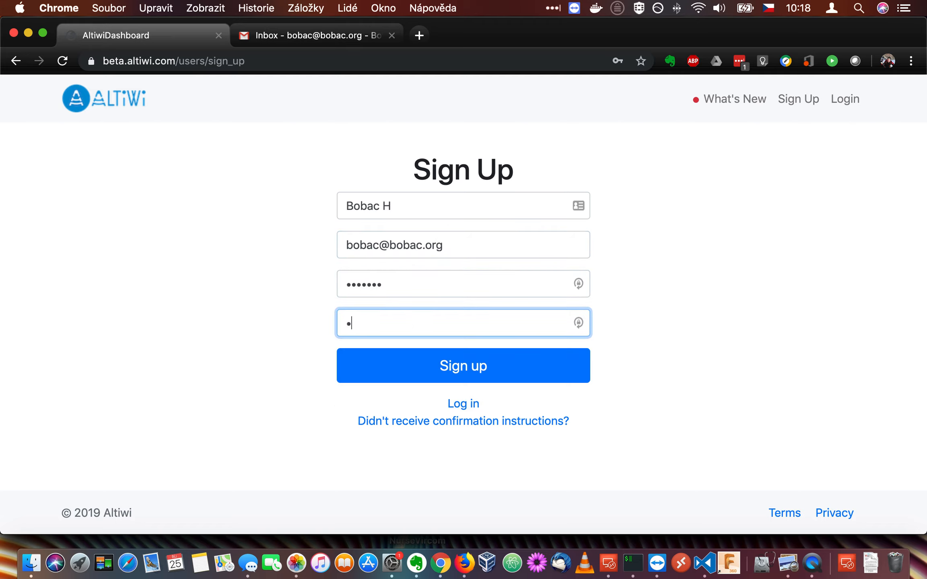
click(480, 371)
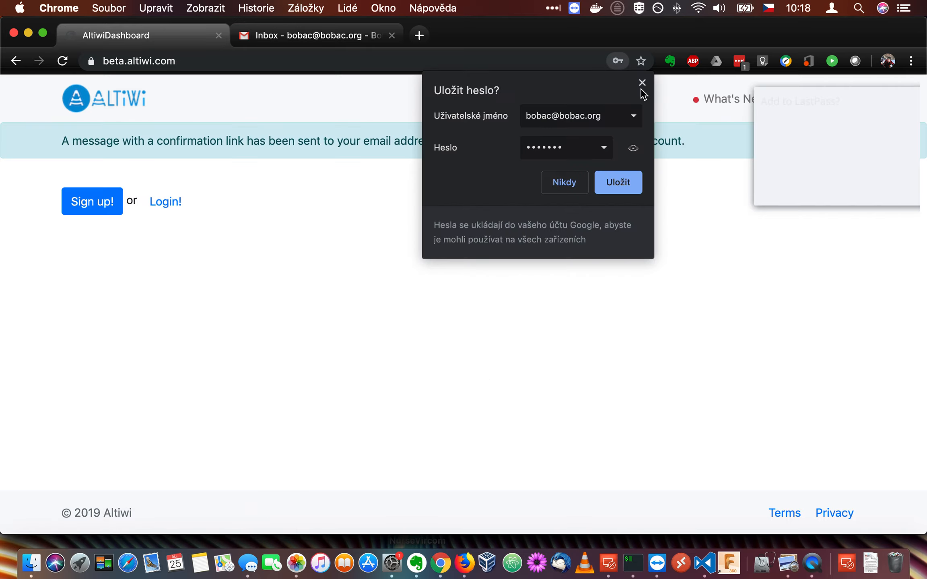
click(642, 83)
click(807, 189)
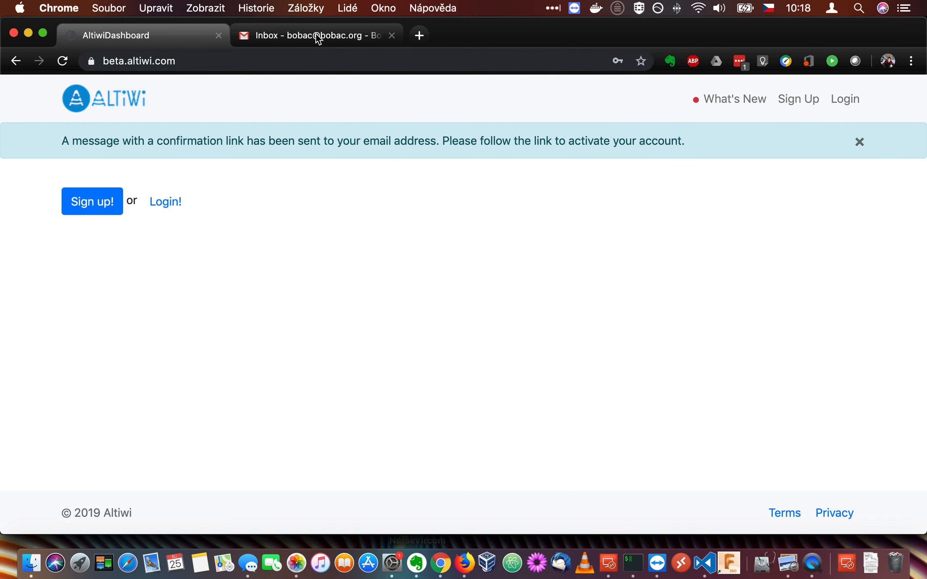
- Open the Confirmation instructions email in Gmail and follow its Confirm my account link
click(291, 36)
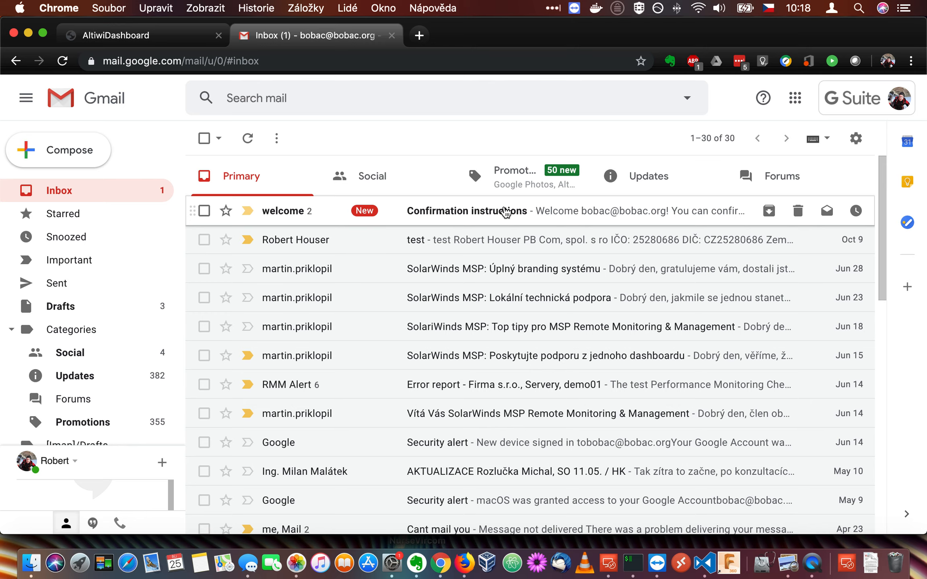
click(505, 212)
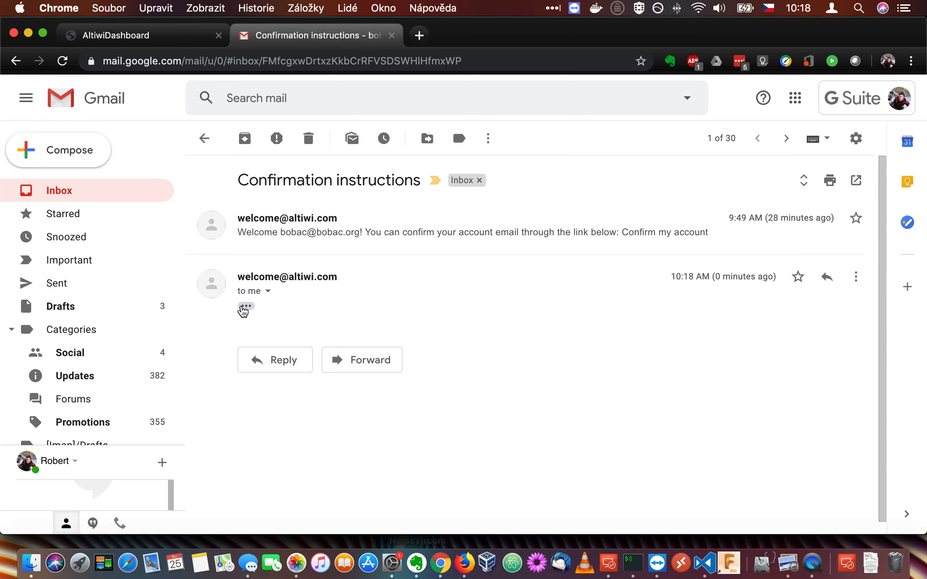
click(245, 307)
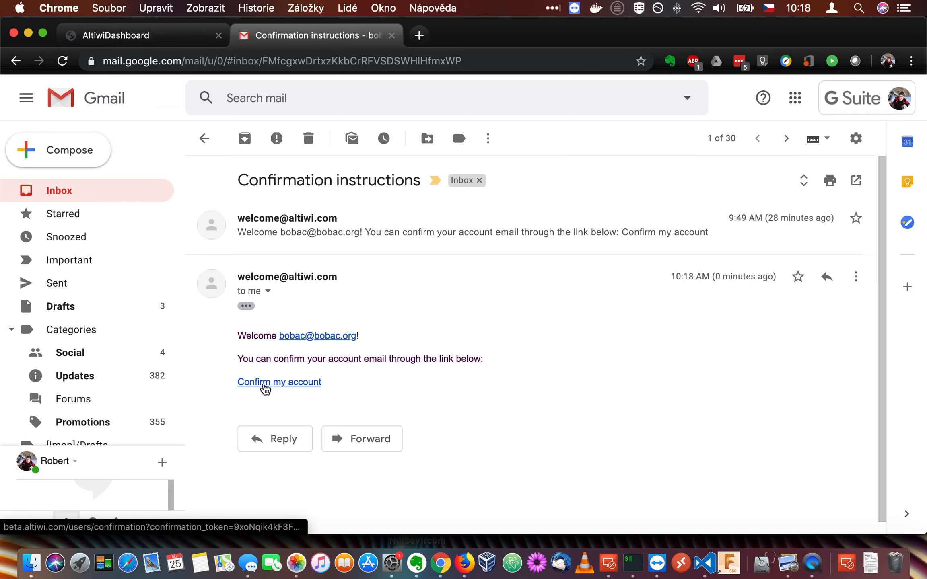
click(265, 387)
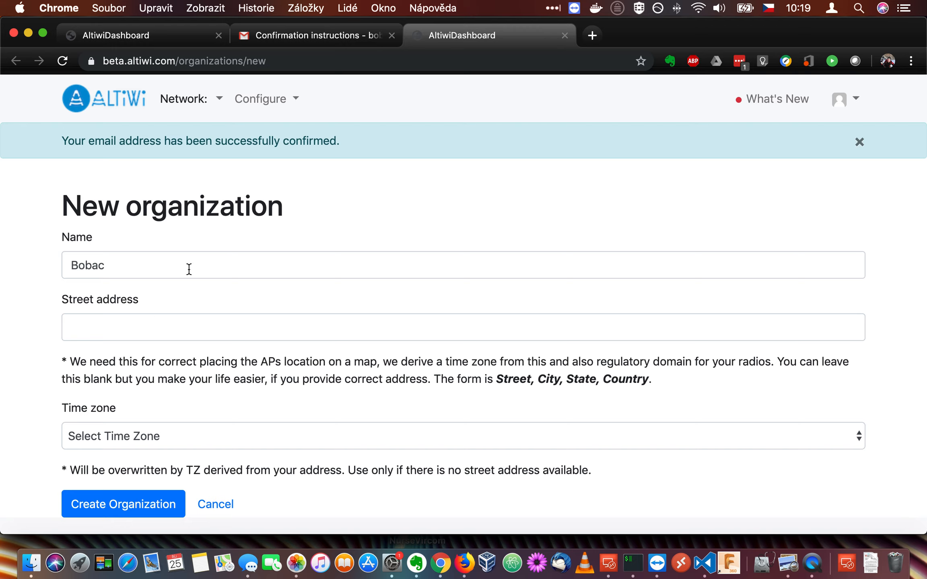
- Fill Bobac's street address from the browser's autofill suggestion
click(132, 325)
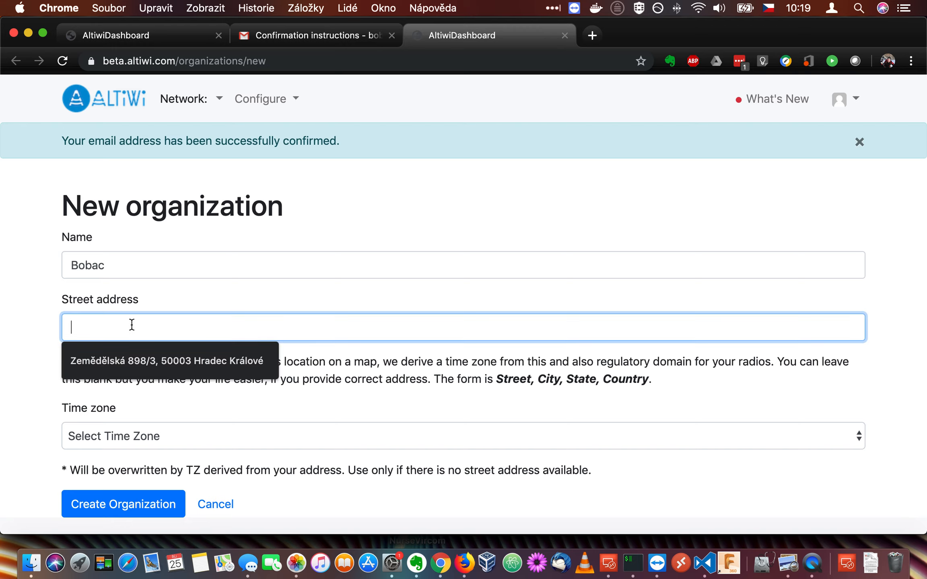
click(117, 360)
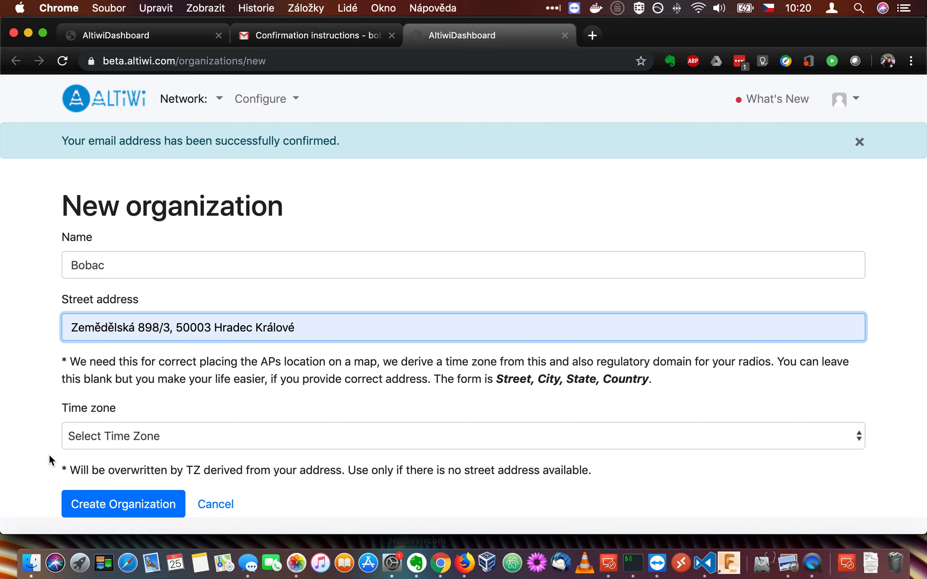
- Create the Bobac organization, briefly glancing at the Mac's Wi-Fi network list
click(143, 506)
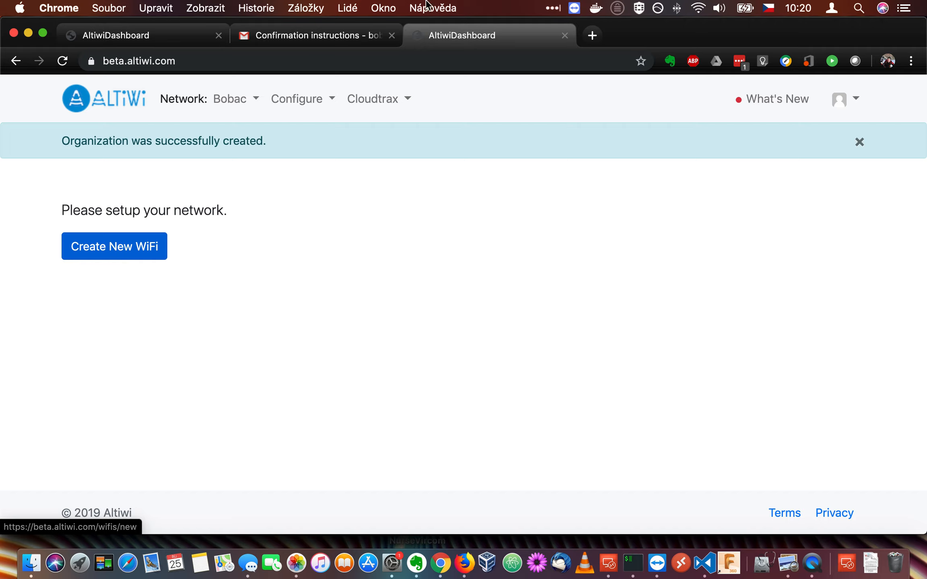
click(699, 9)
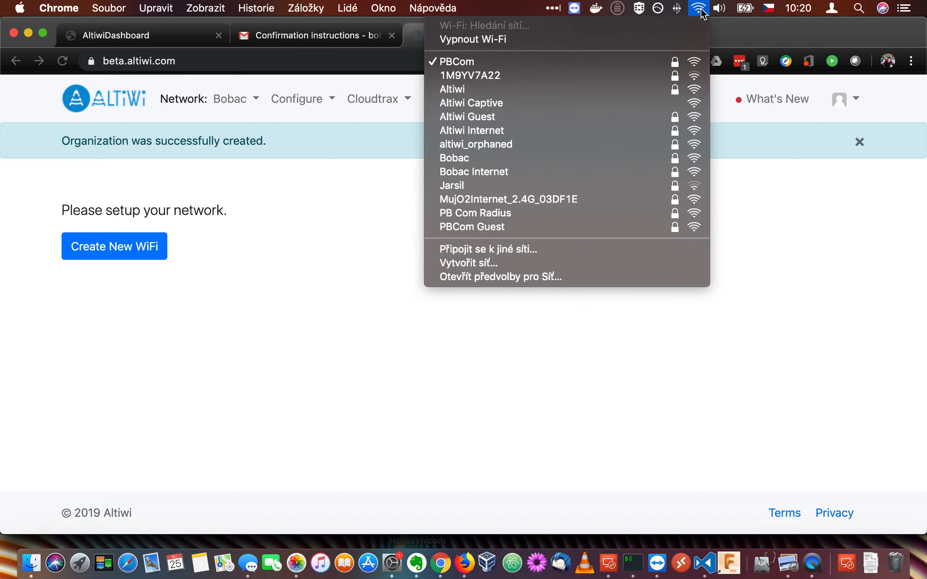
click(700, 9)
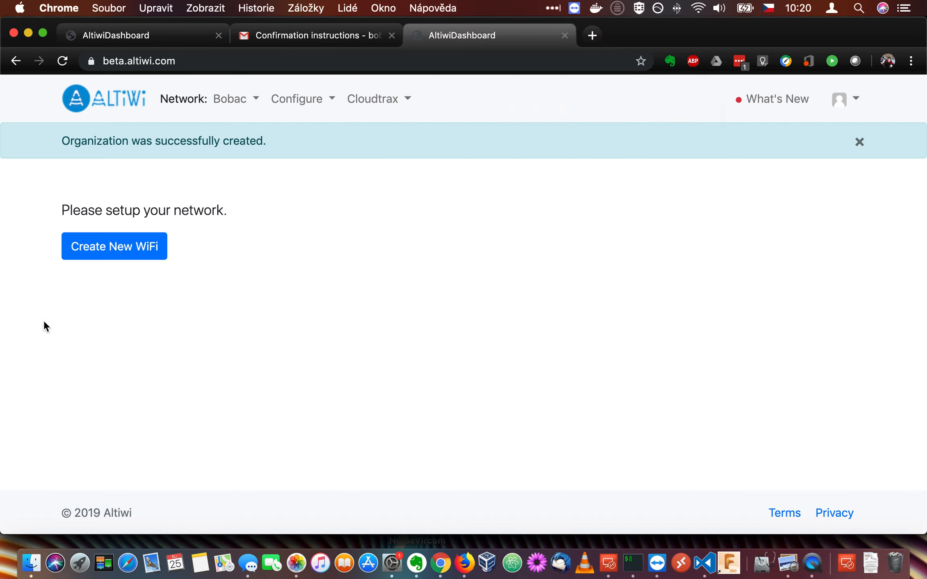
- Create the secure WiFi network Bobac, replacing the generated password with a custom one
click(117, 254)
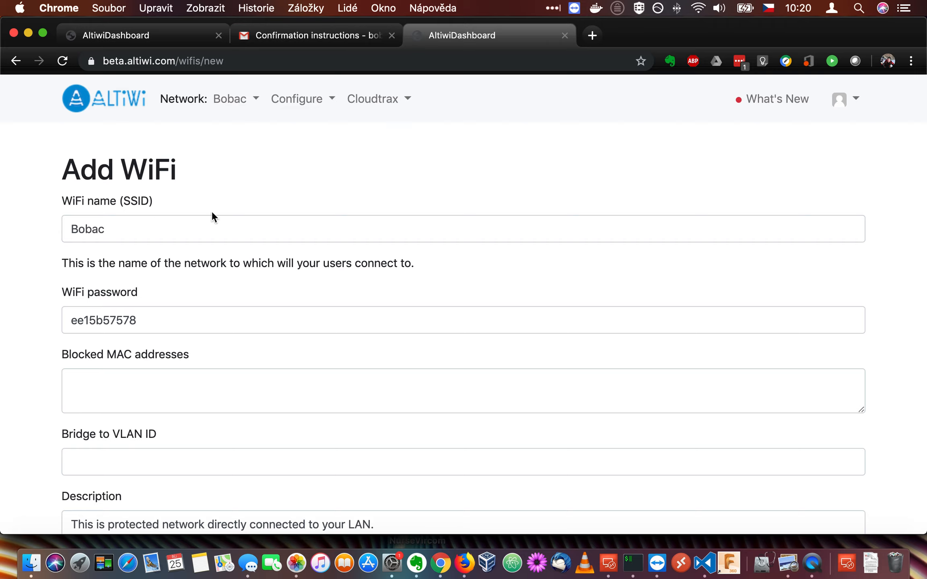
click(92, 321)
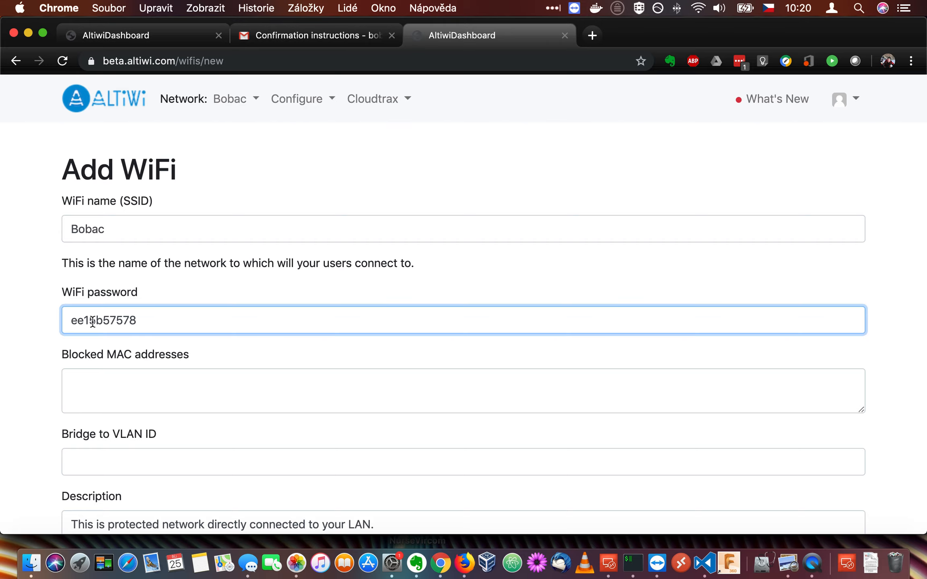
double_click(143, 319)
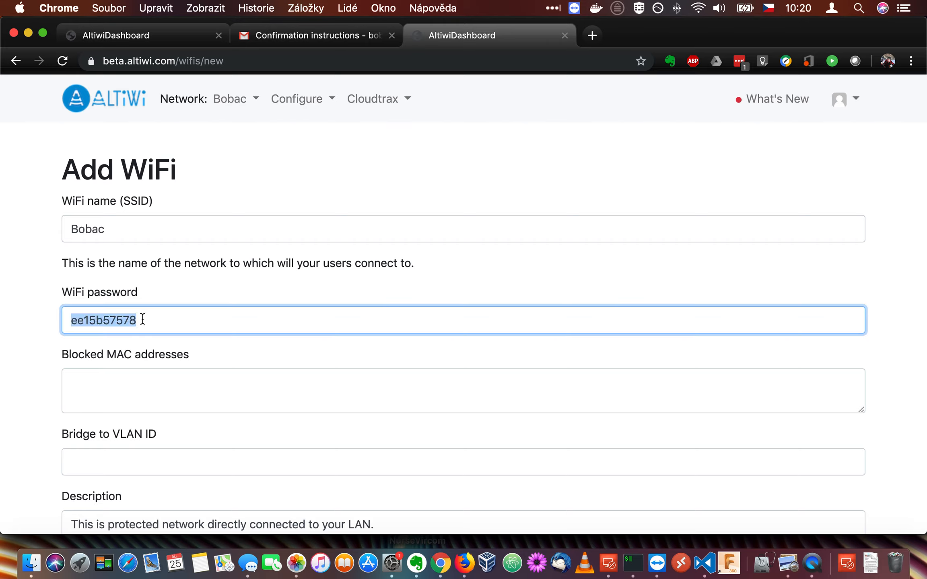
text(password)
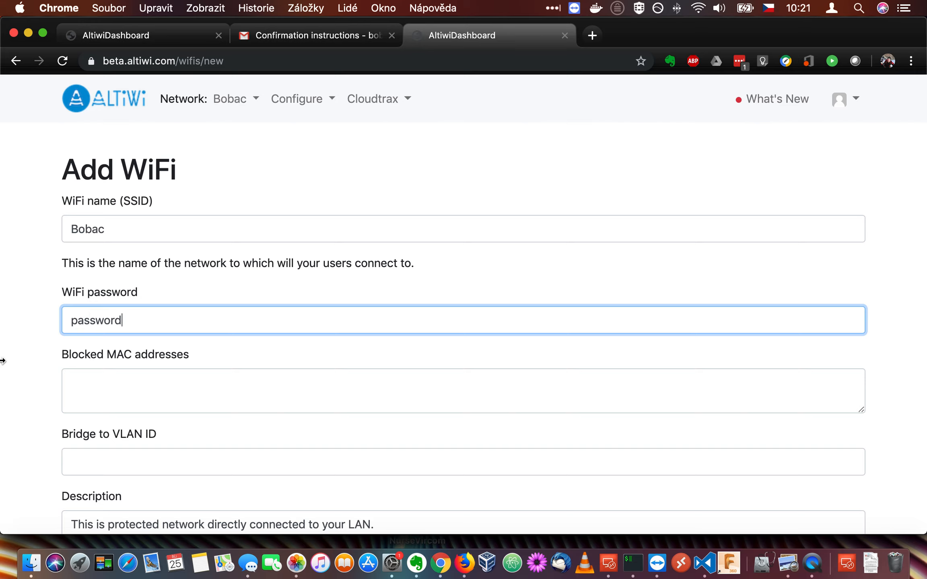
scroll(8, 365, down, 3)
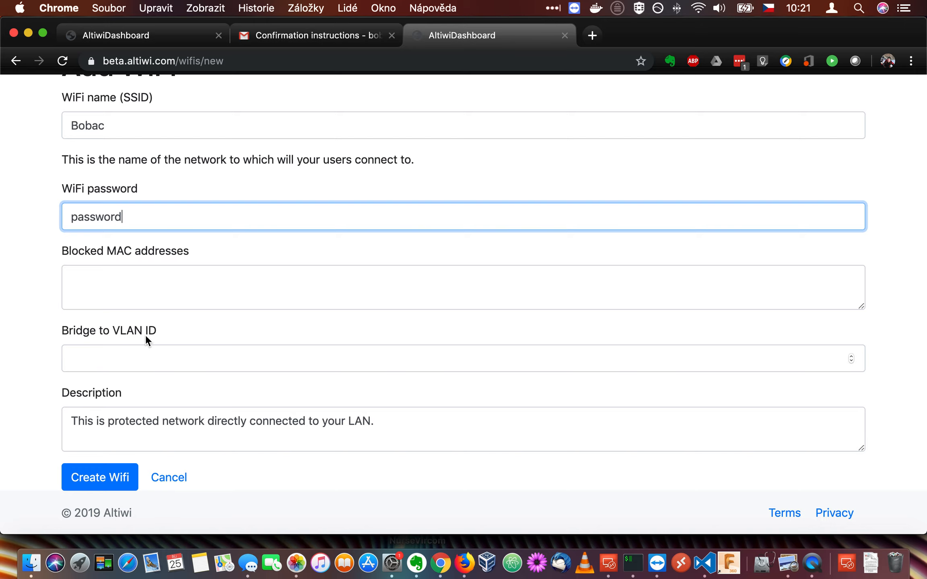
scroll(36, 301, up, 3)
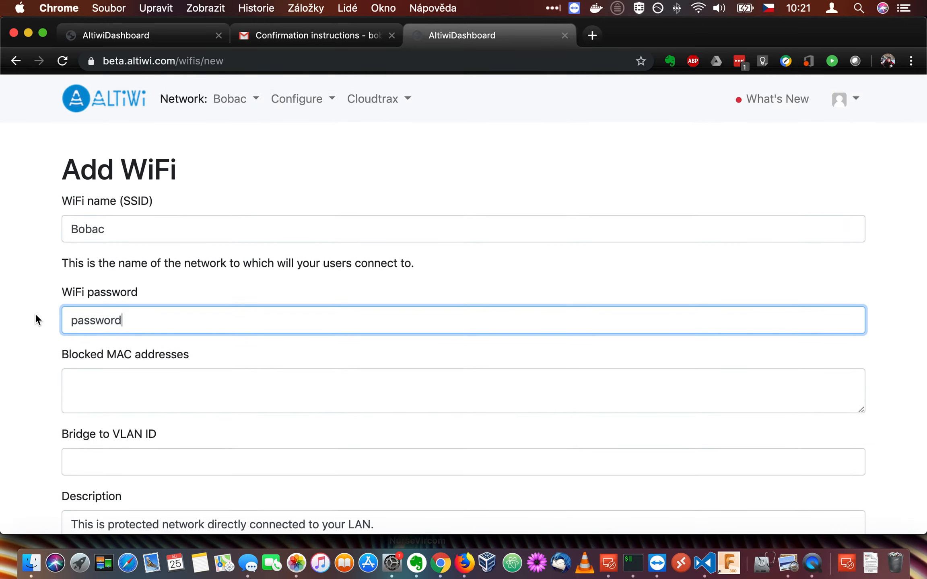
scroll(35, 314, down, 3)
click(100, 487)
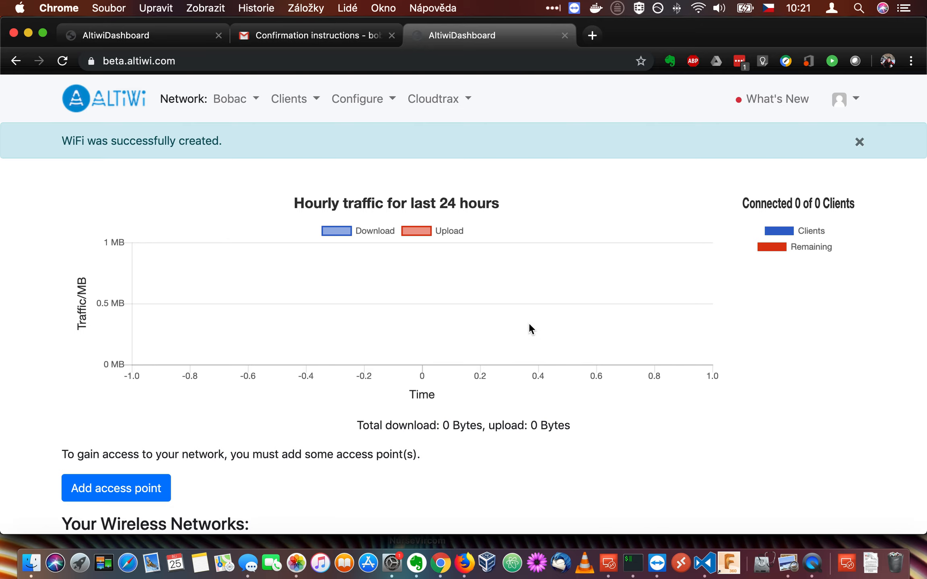
scroll(490, 375, down, 3)
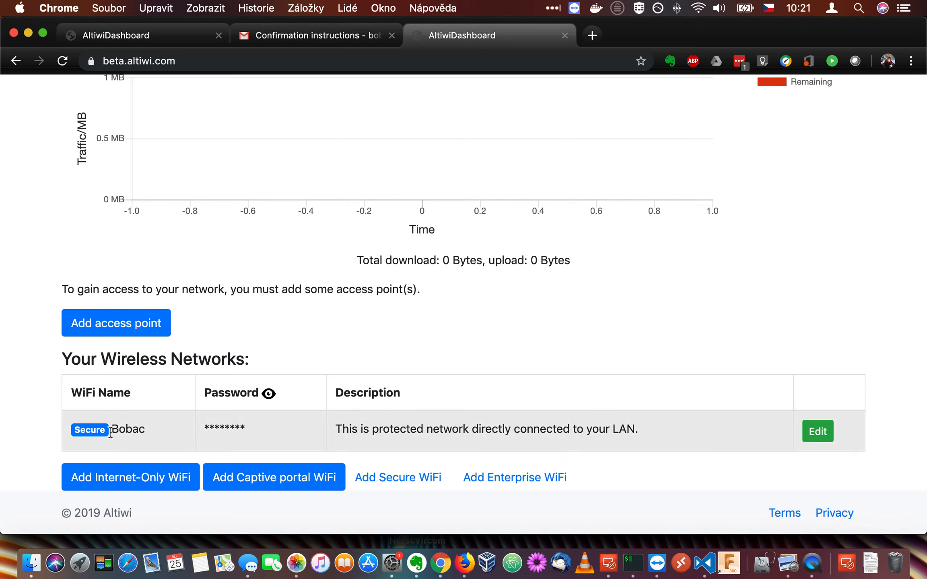
click(269, 395)
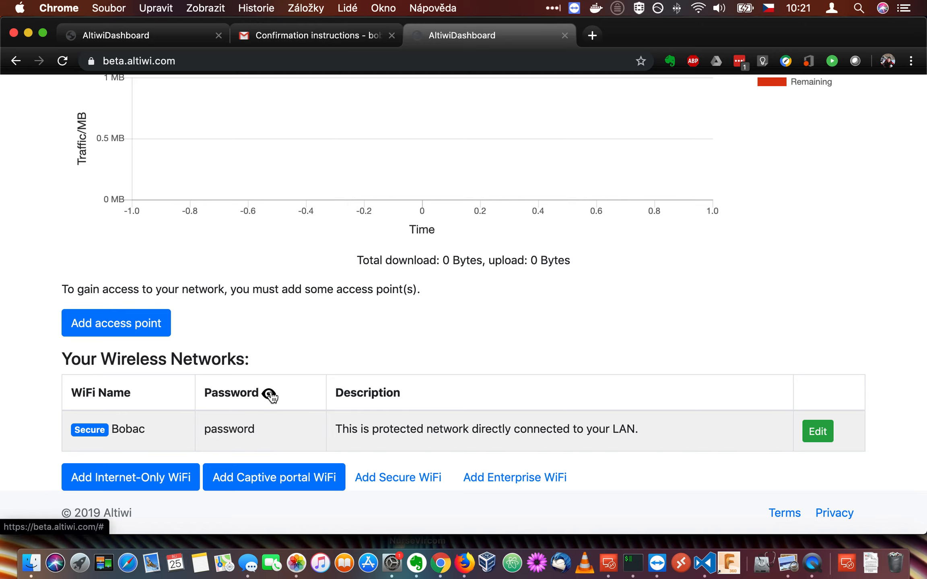
click(270, 394)
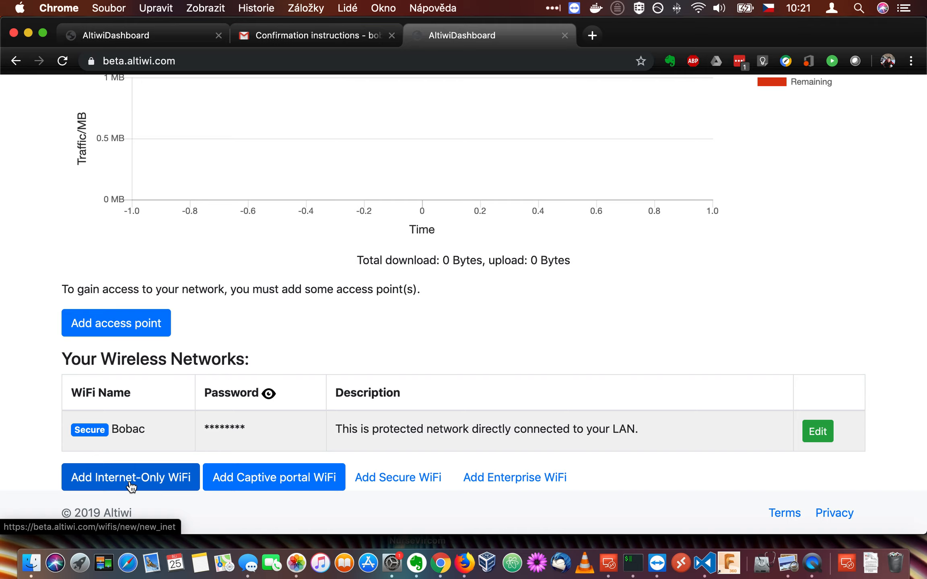
- Start the internet-only WiFi Bobac Internet and overwrite its generated password with a custom one
click(112, 487)
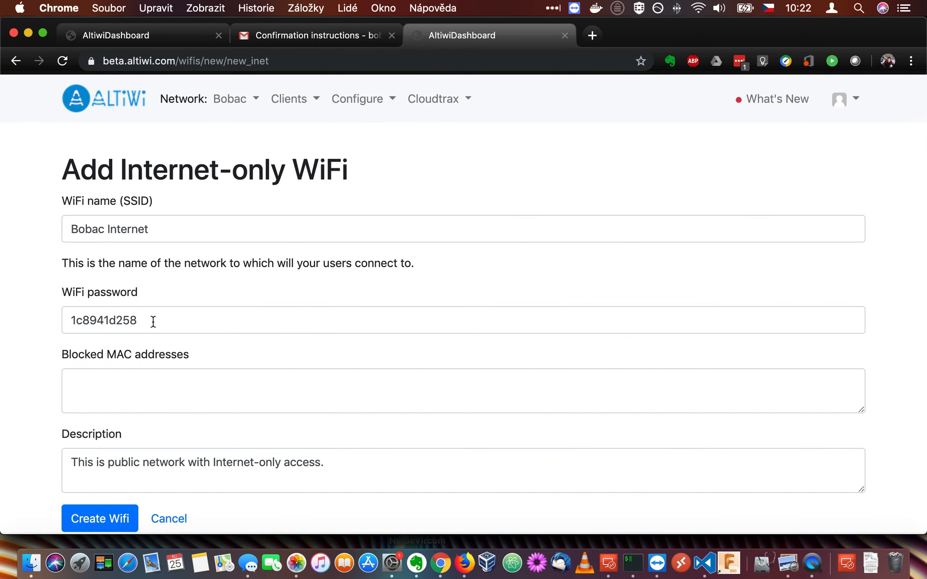
drag(153, 321, 2, 320)
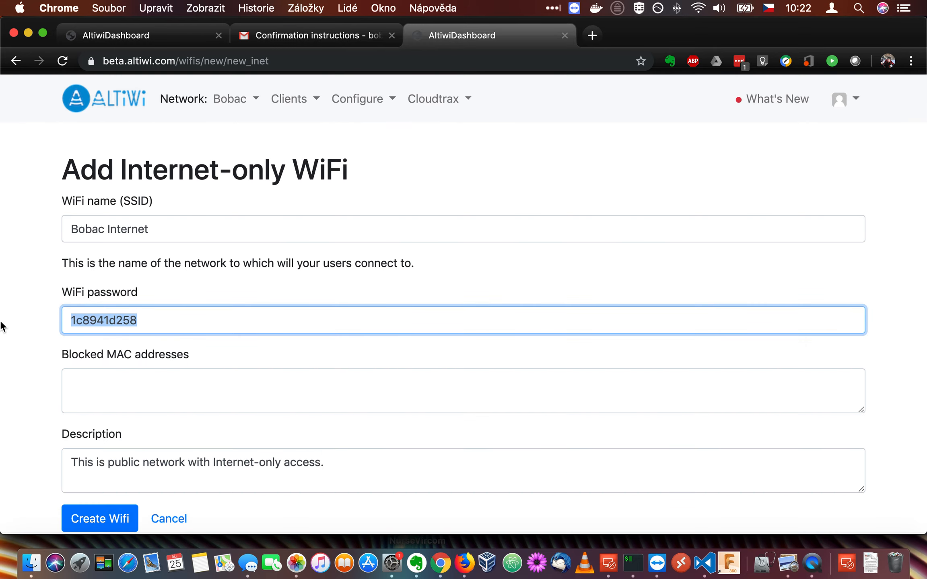
text(password)
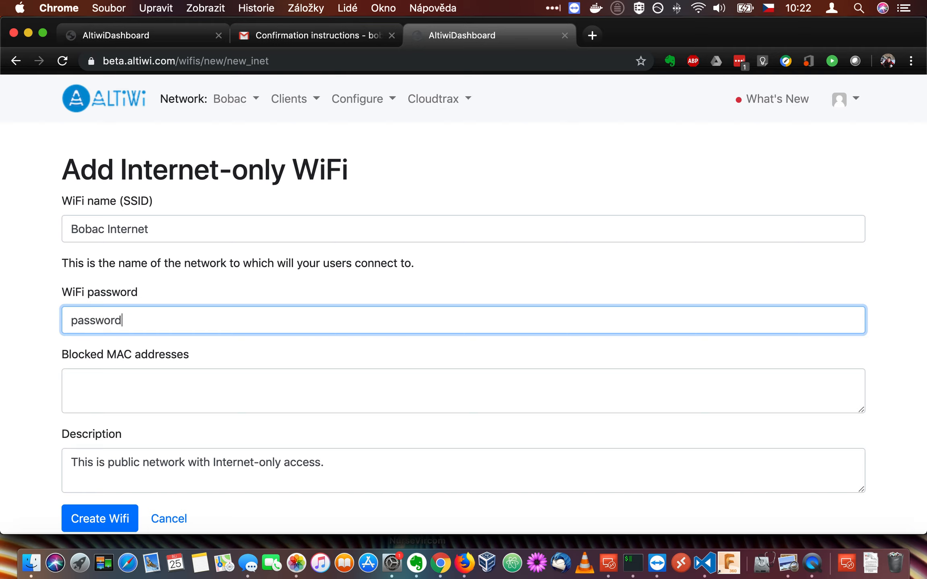
text(2)
- Create Bobac Internet, then reveal both networks' passwords in the Your Wireless Networks list
click(93, 525)
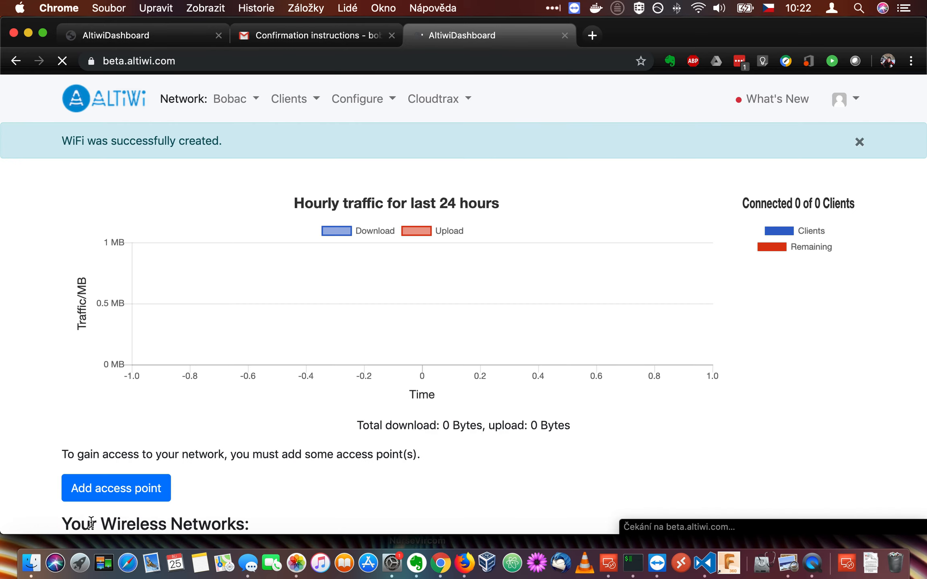
scroll(238, 492, down, 5)
click(322, 353)
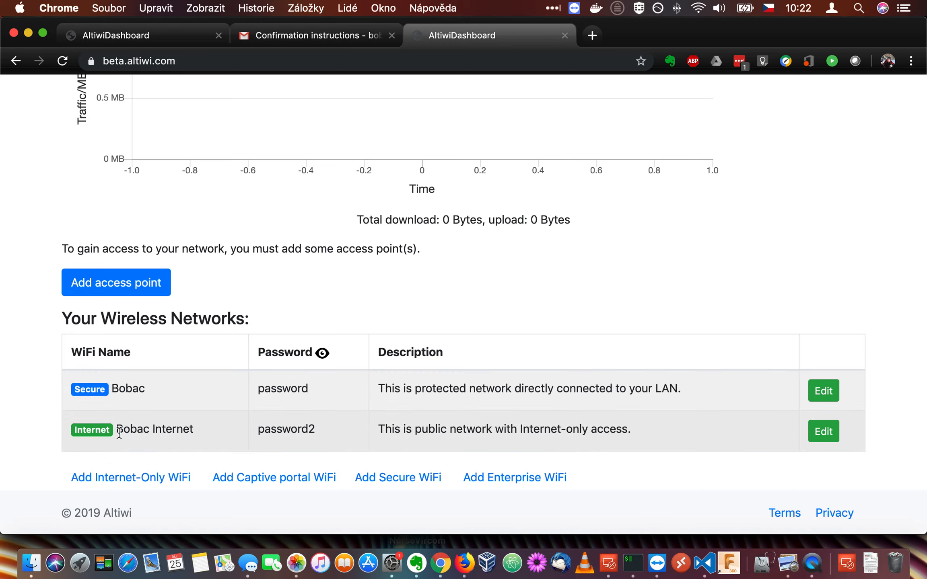
double_click(166, 429)
click(164, 430)
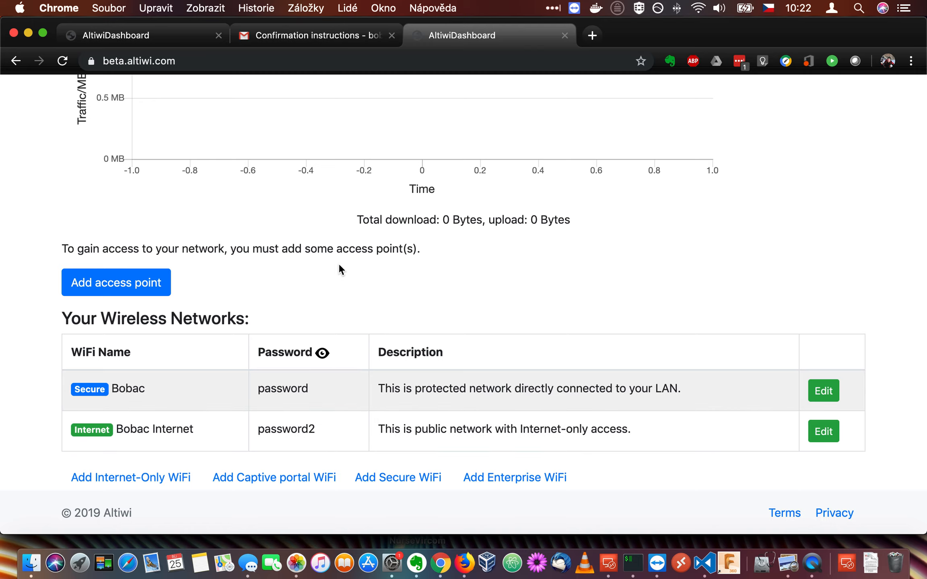
scroll(339, 267, up, 5)
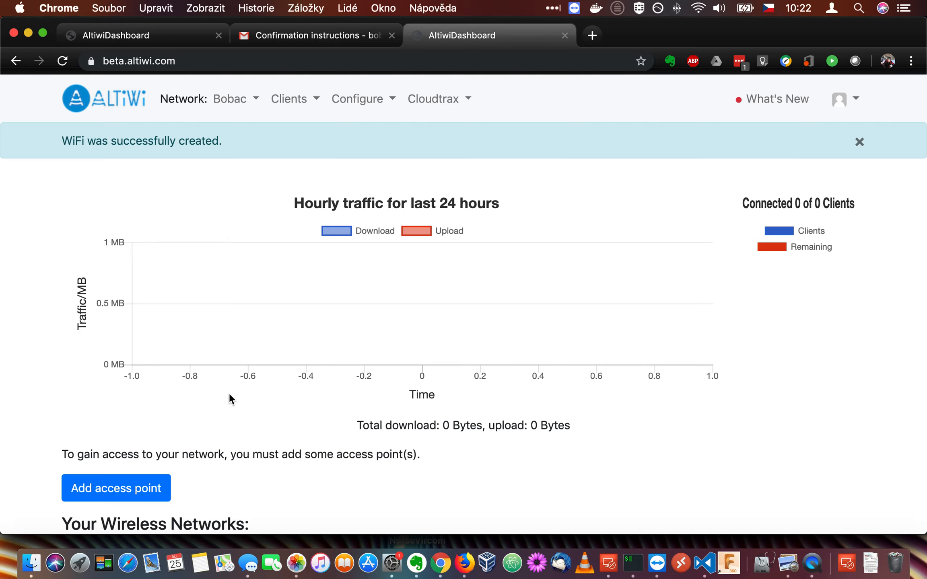
- Open the Add Access Point form's MAC Address field, then switch to Photos for the box label
click(110, 488)
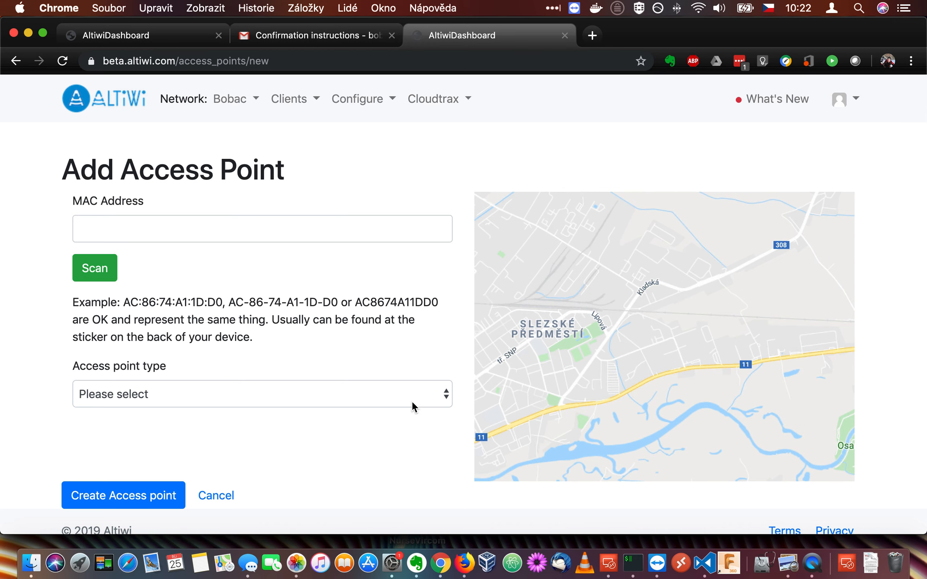
click(129, 232)
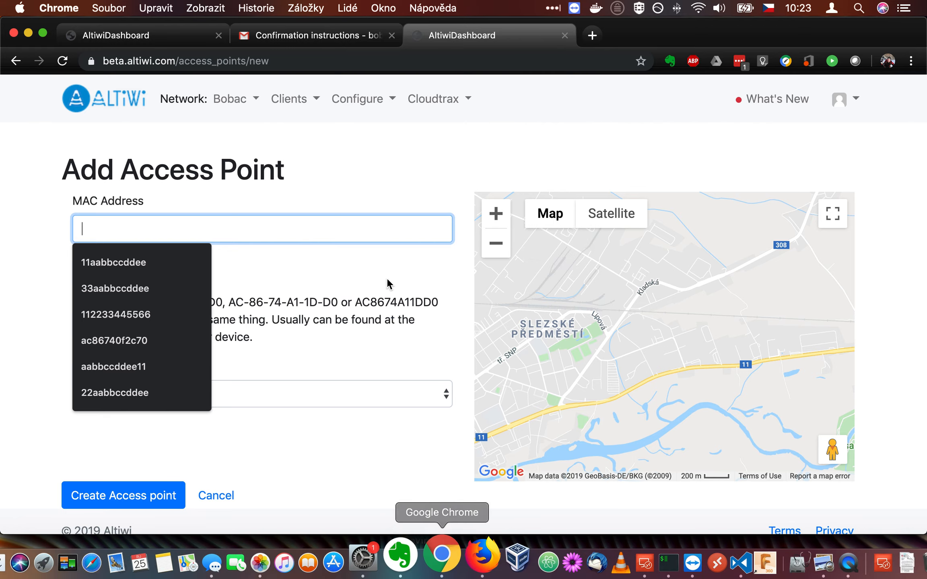
click(297, 560)
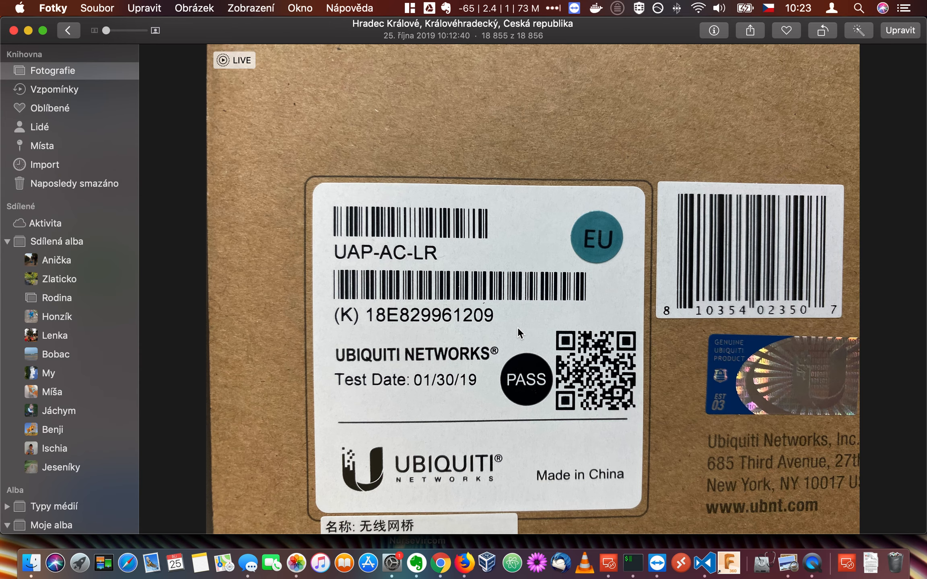
- Show the next photo with the UAP-AC-LR's MAC ID label, then return to Chrome
key(Right)
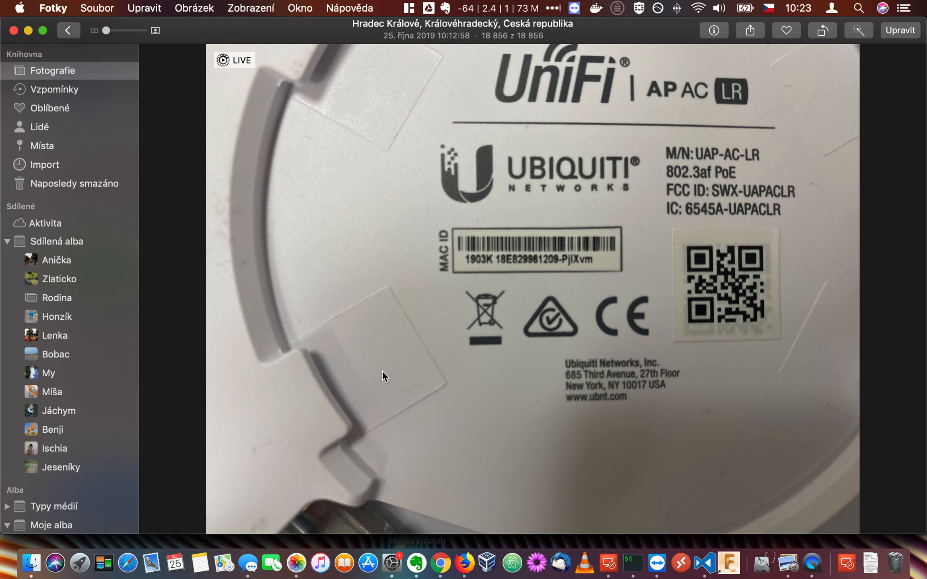
click(445, 554)
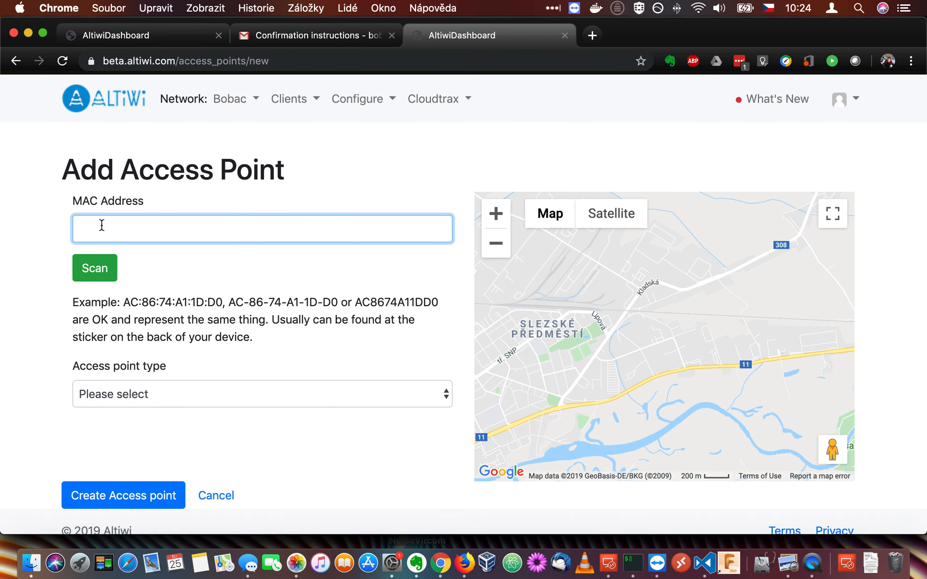
- Enter MAC address 18e829961209 from the autofill suggestion
text(18)
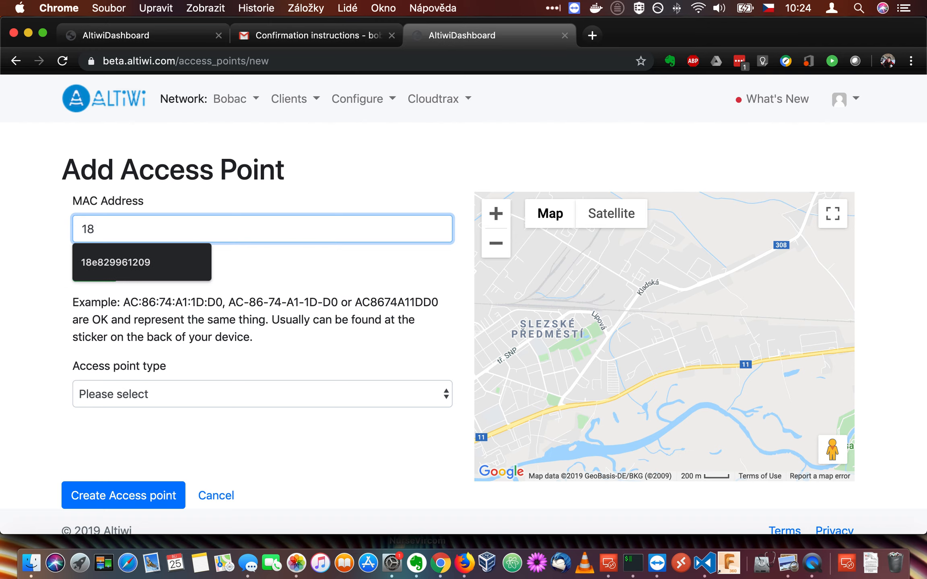
text(e)
click(99, 262)
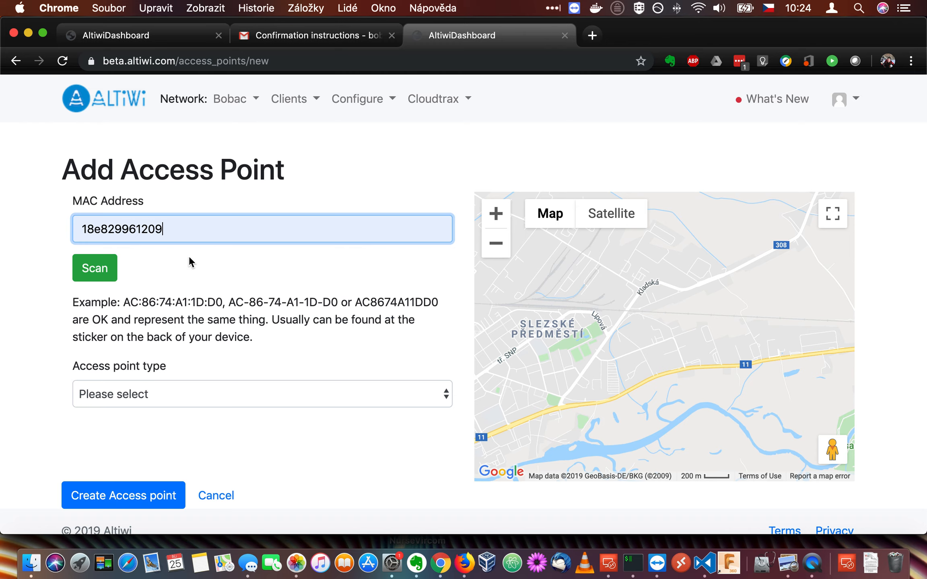
click(171, 404)
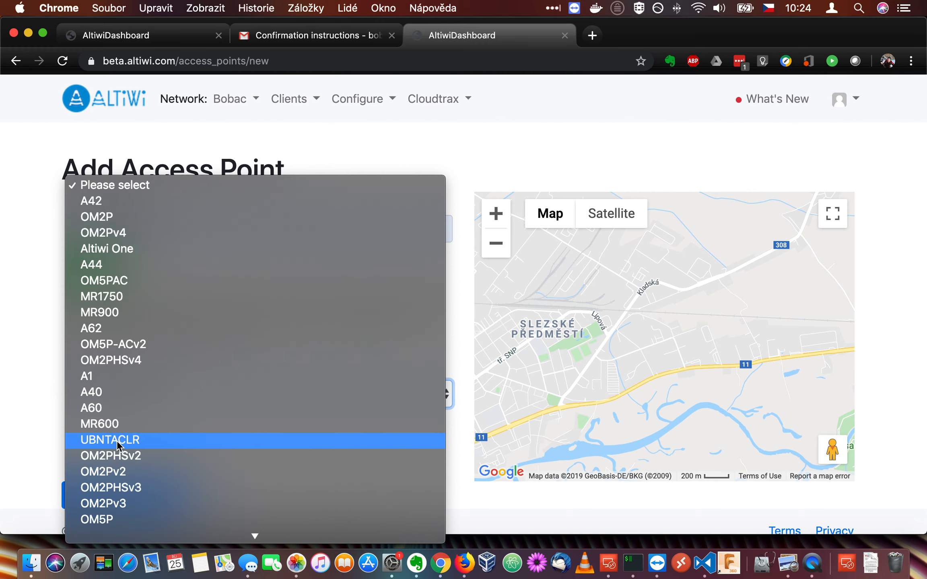
- Create a UBNTACLR access point placed at its building on the zoomed-in map
click(140, 441)
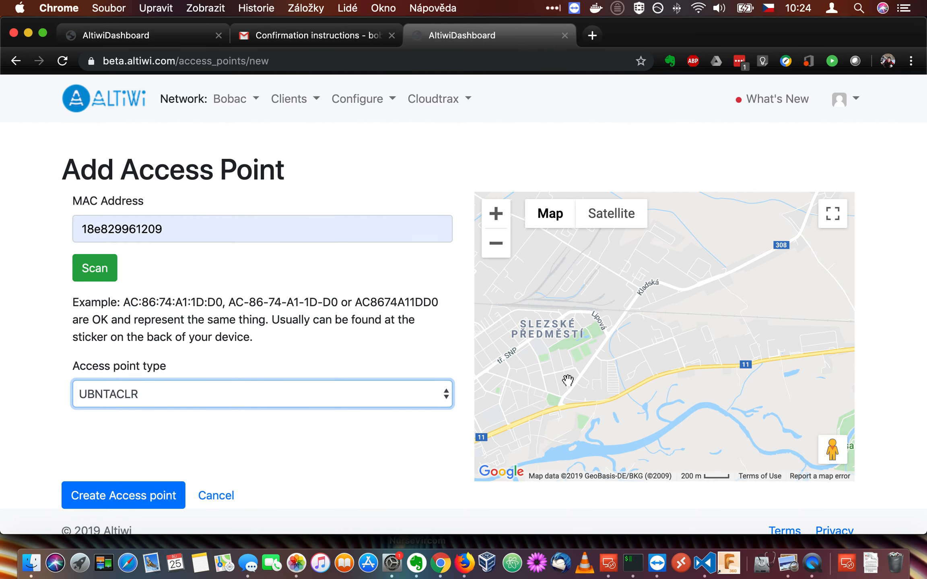
click(495, 215)
click(495, 215)
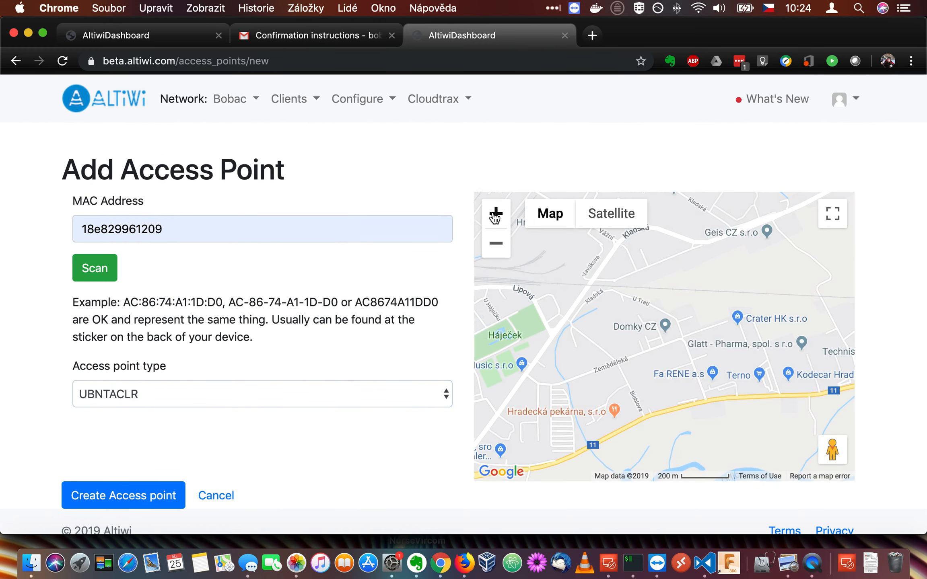
click(495, 214)
click(495, 214)
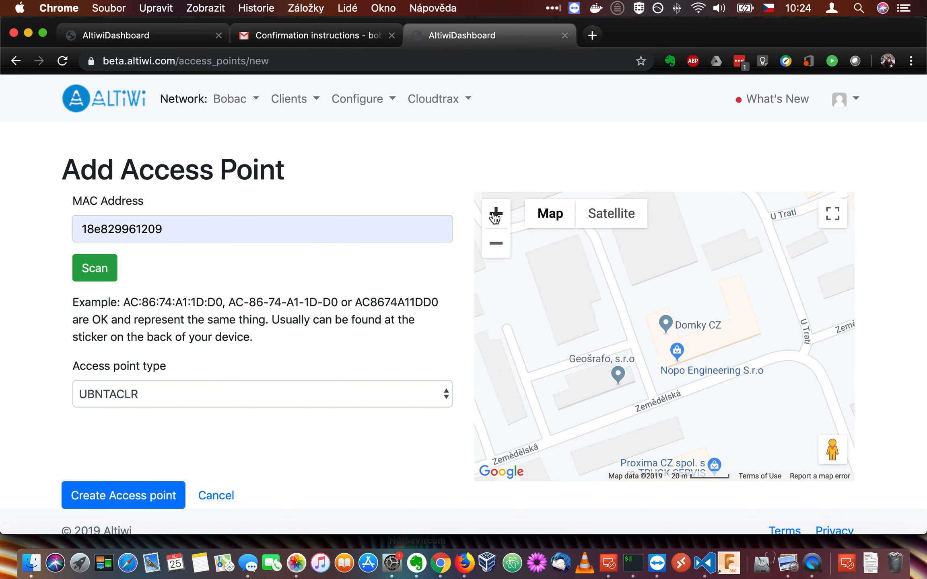
click(496, 215)
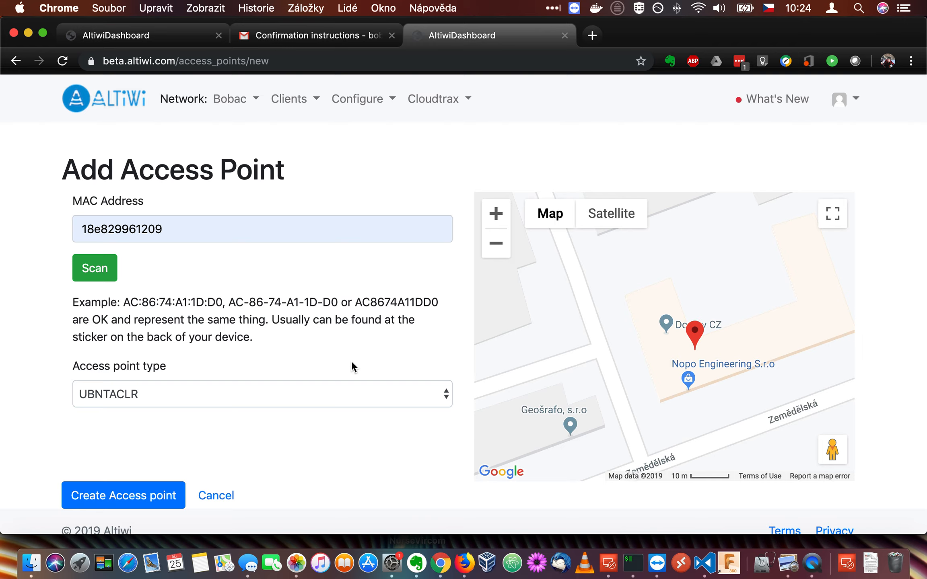
click(140, 498)
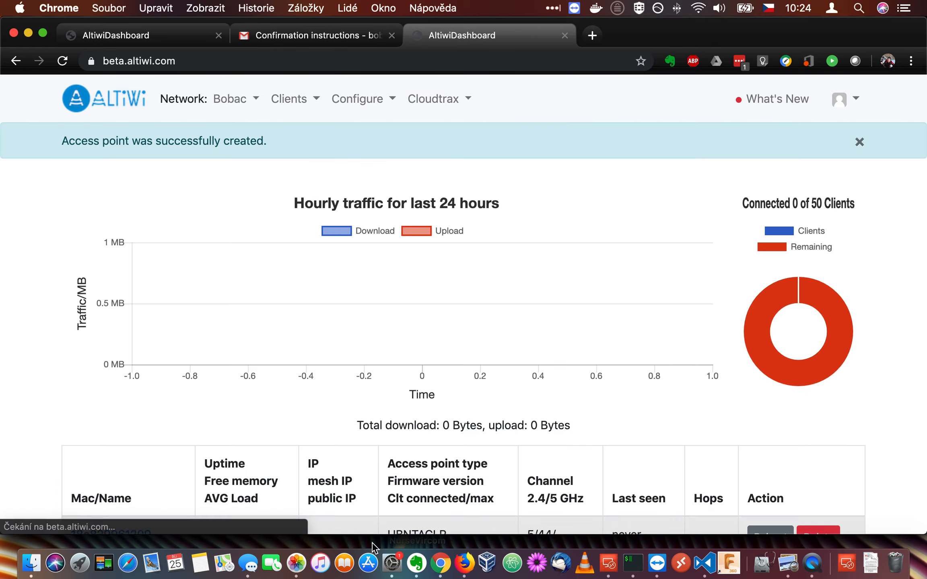
scroll(468, 435, down, 10)
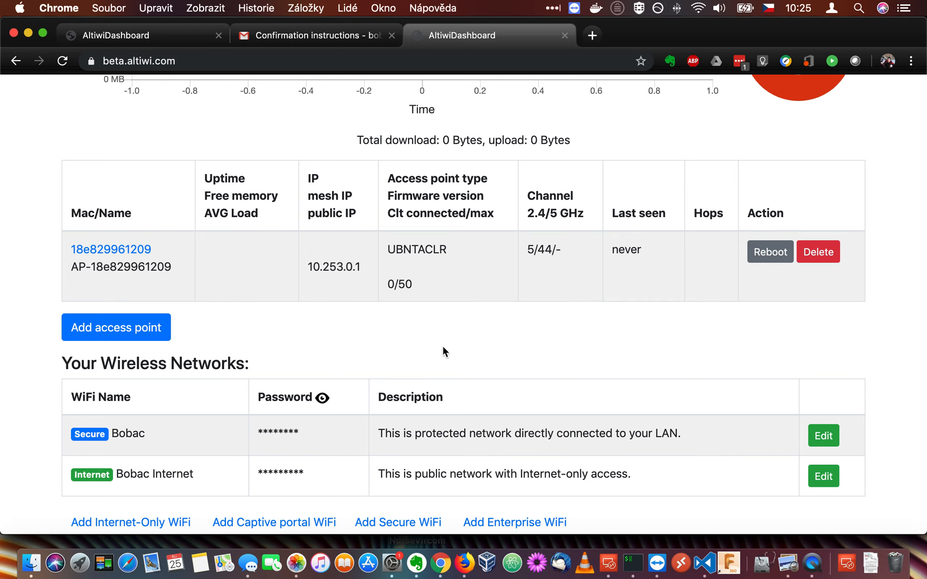
scroll(517, 346, up, 7)
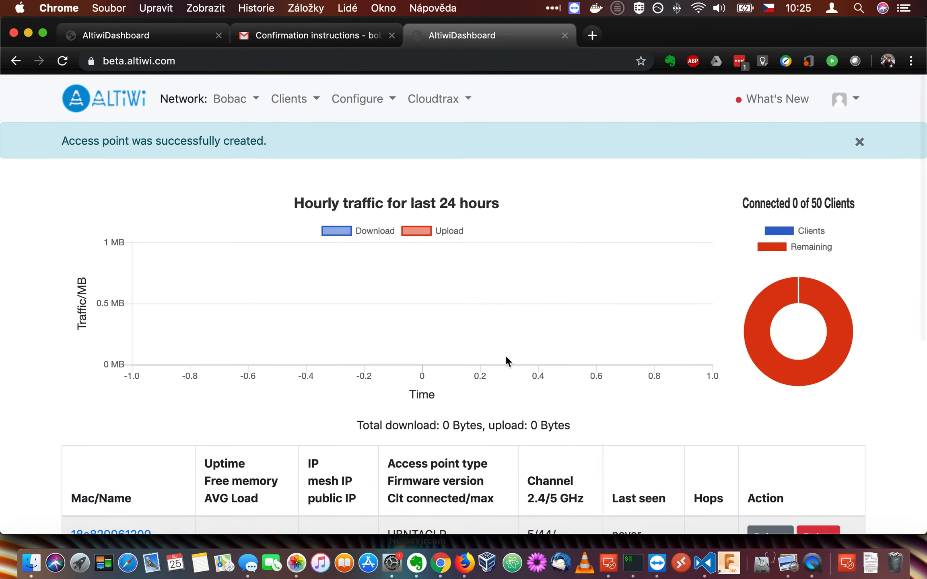
scroll(505, 356, down, 4)
scroll(505, 355, down, 5)
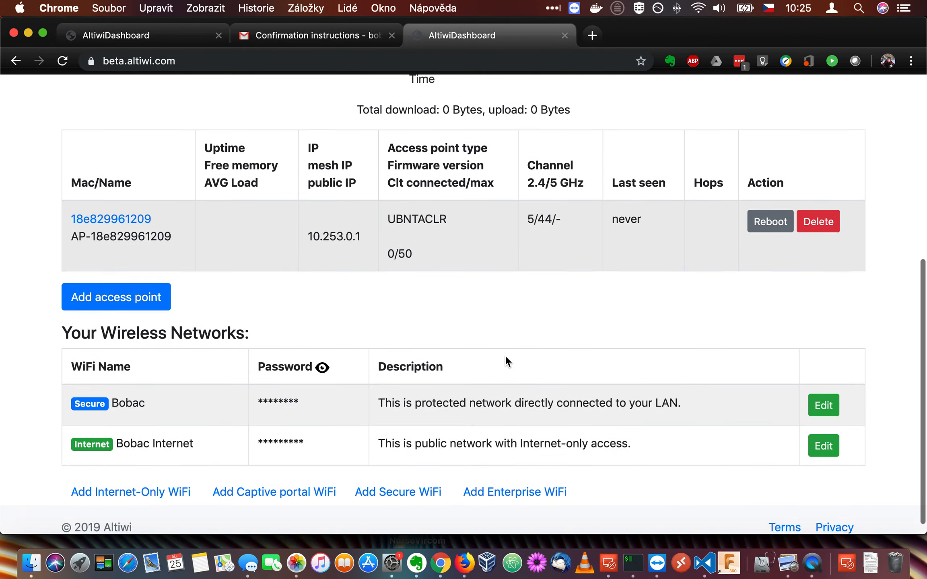
key(super+r)
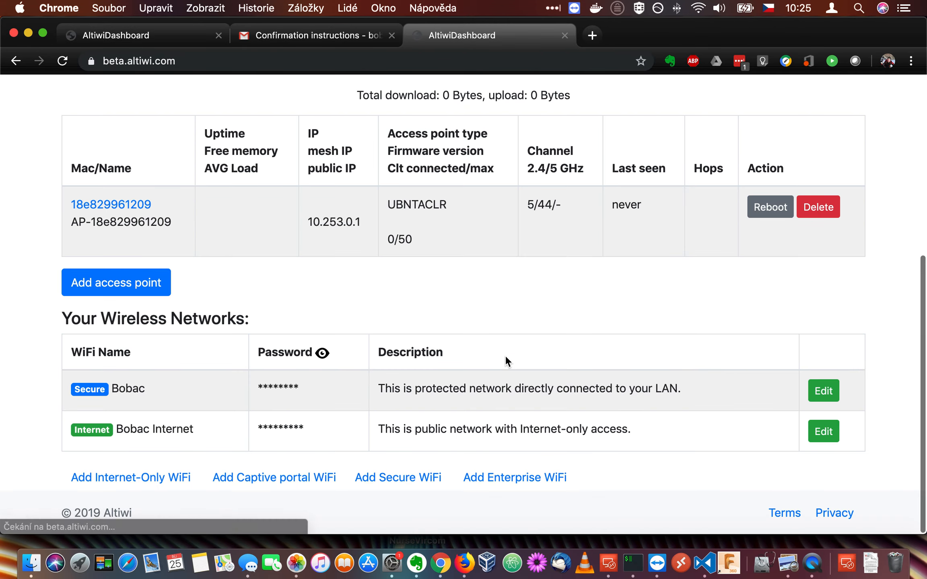
scroll(512, 350, up, 7)
key(super+r)
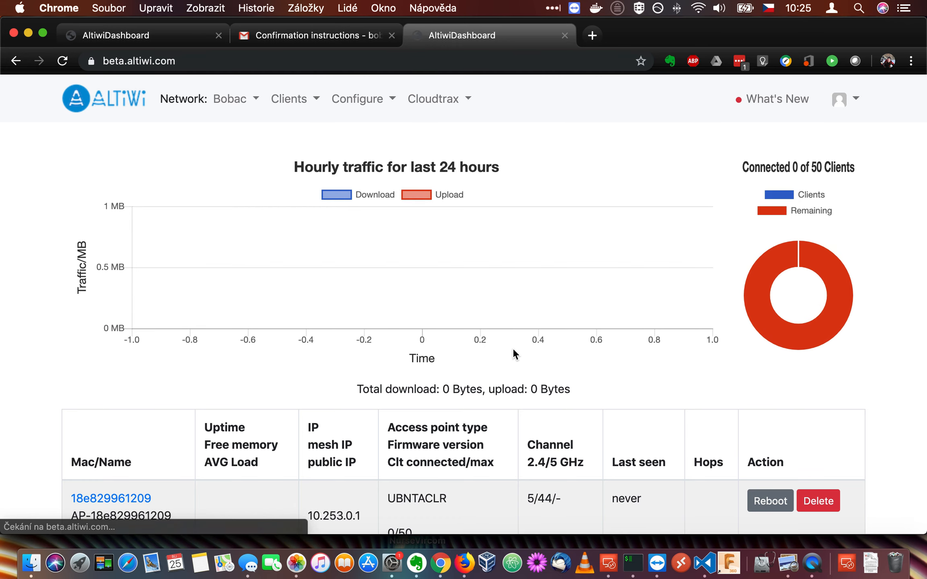
scroll(507, 360, down, 10)
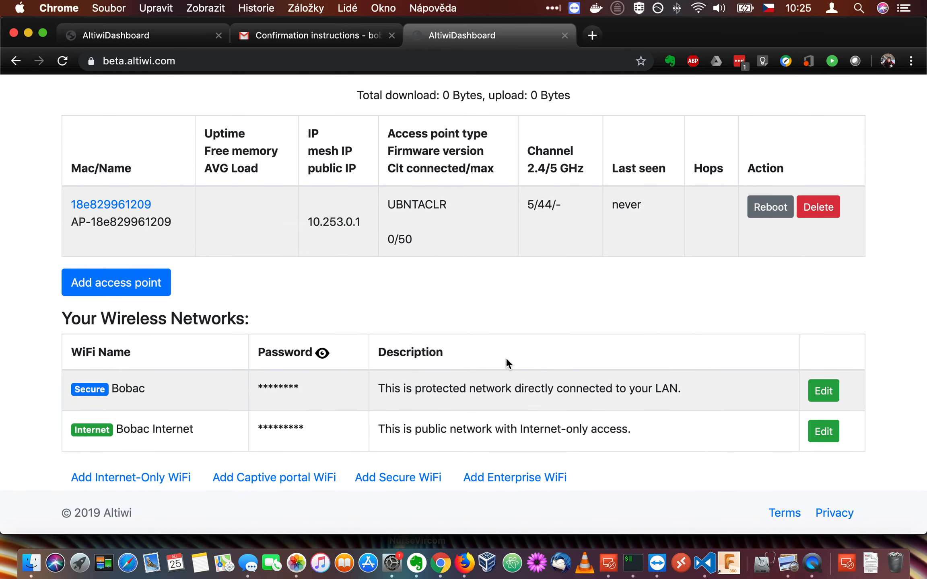
key(super+r)
key(super+r)
key(super+r)
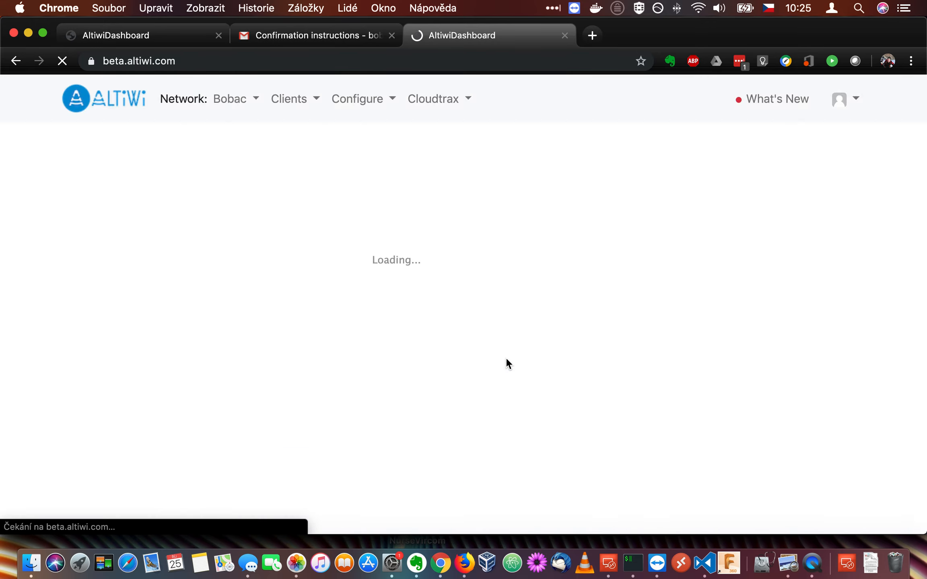
key(super+r)
key(super+r)
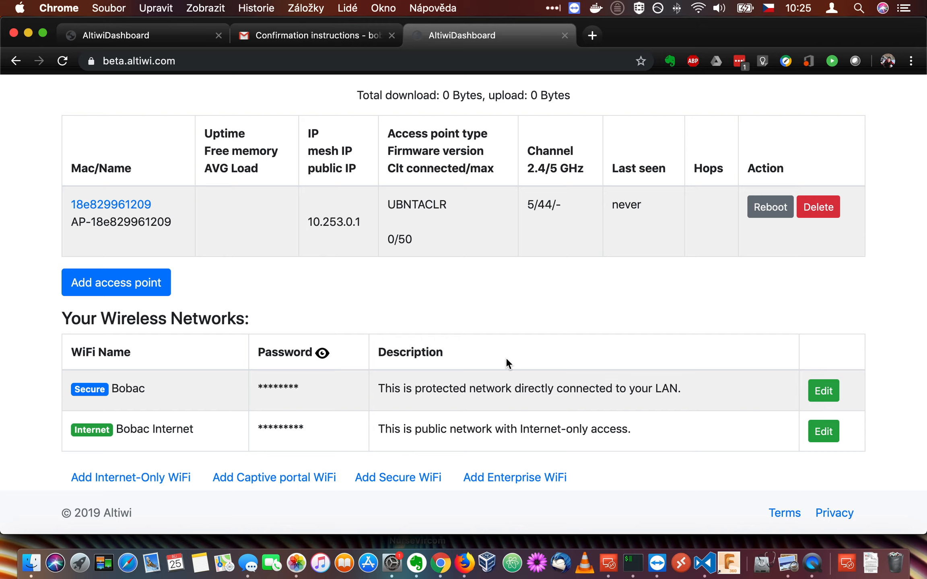
key(super+r)
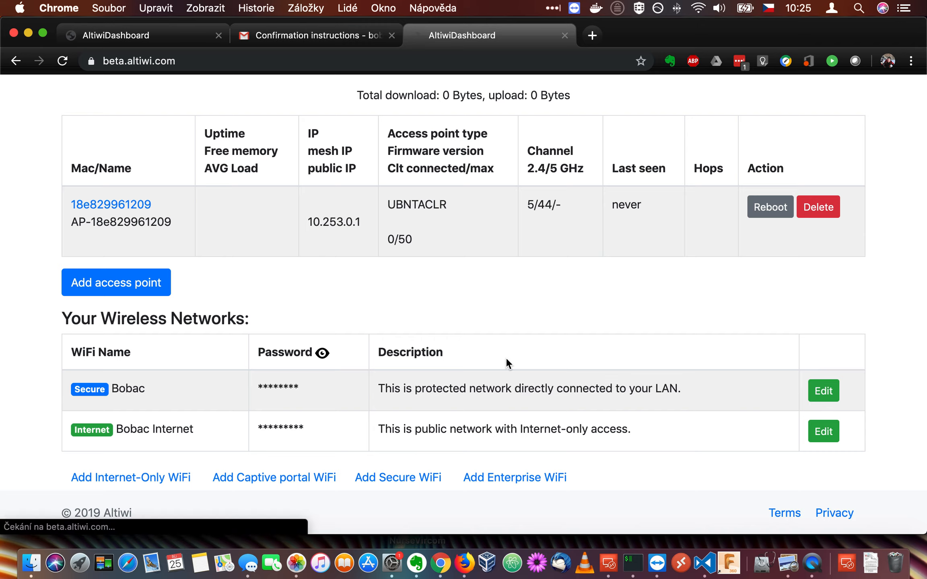
key(super+r)
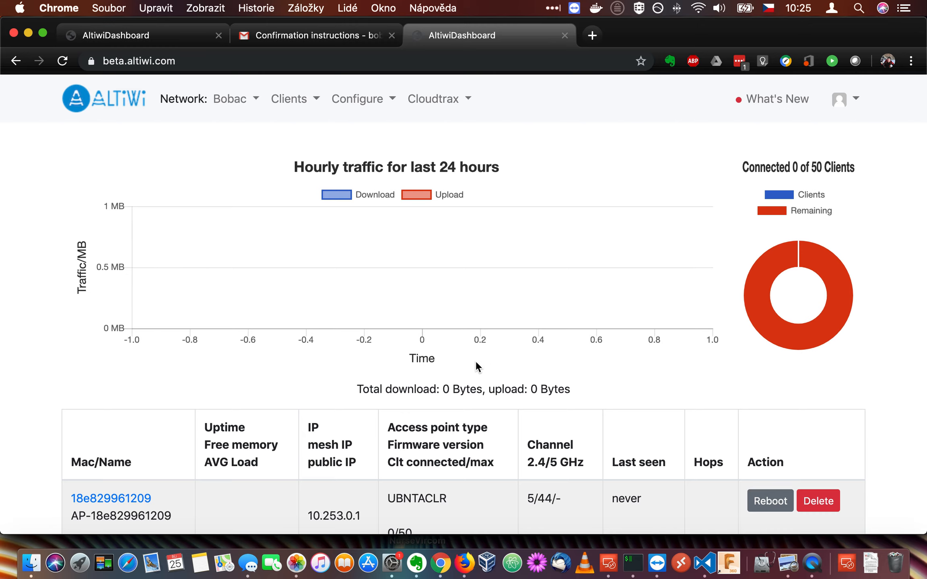
scroll(476, 369, down, 10)
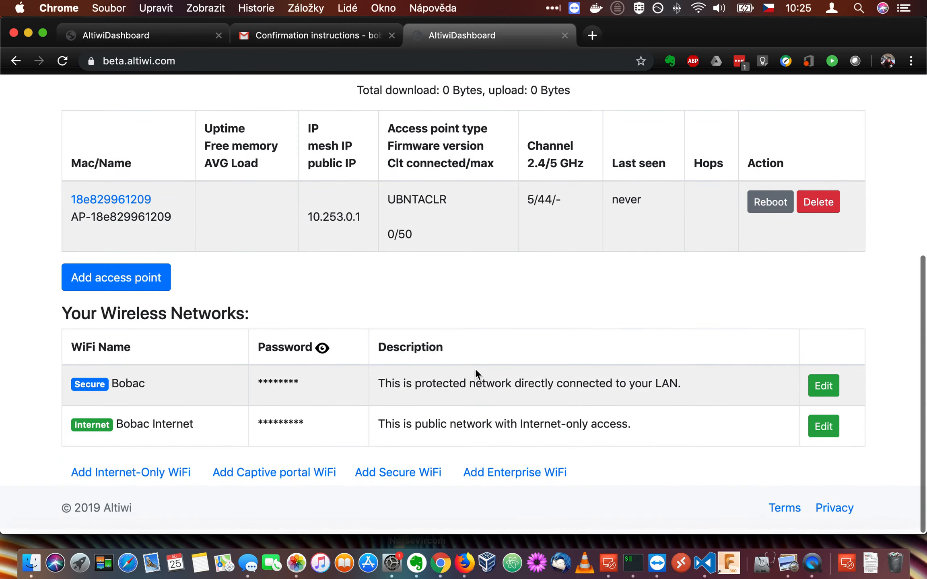
scroll(475, 371, up, 10)
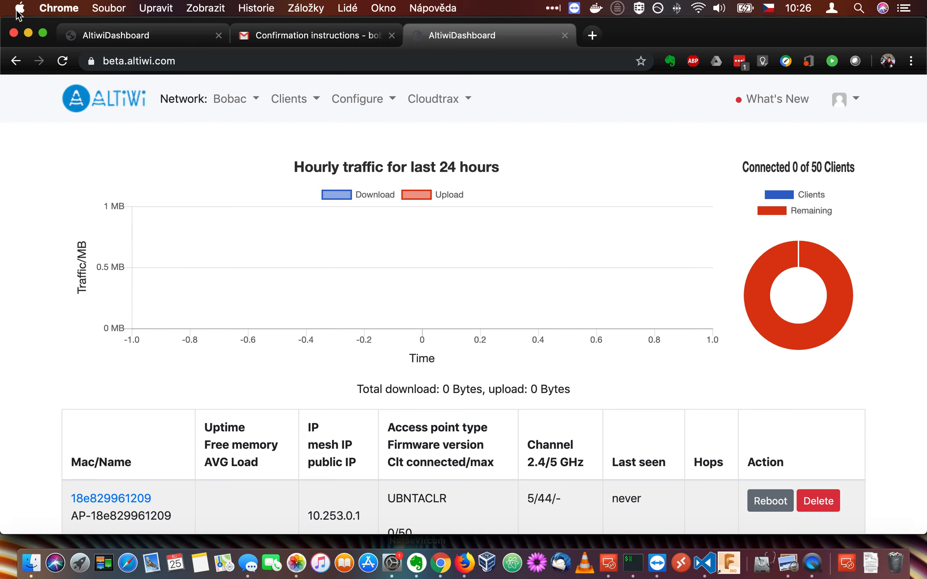
key(super+Tab)
key(super+Tab)
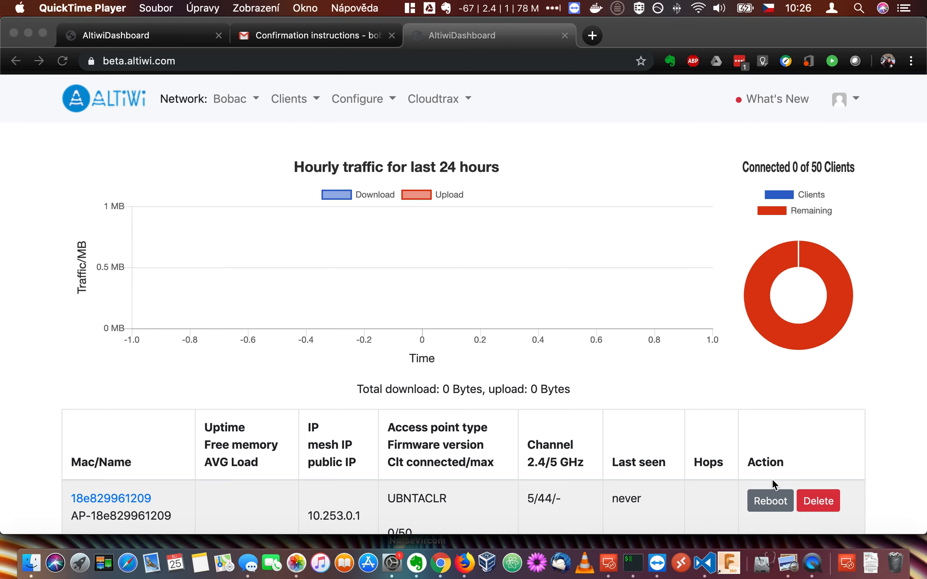
right_click(813, 557)
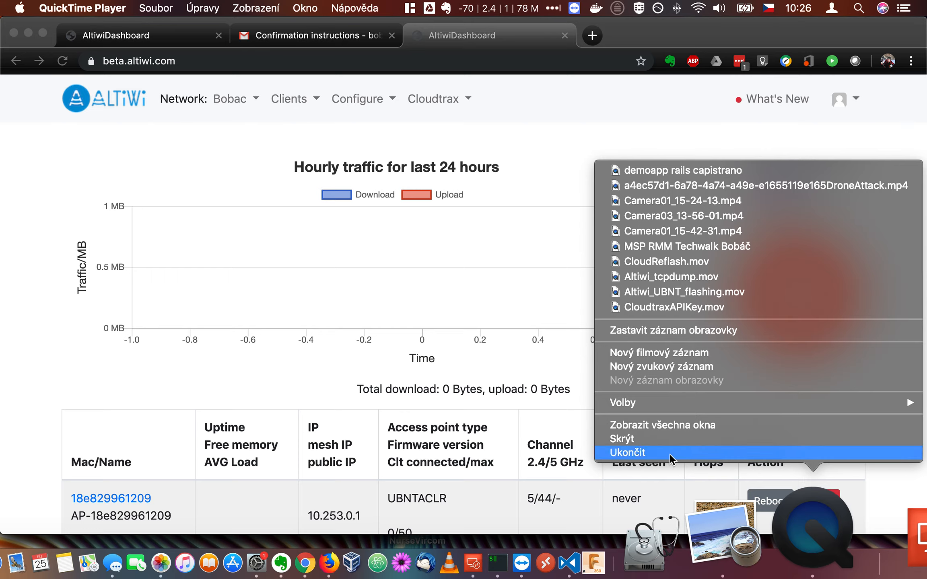